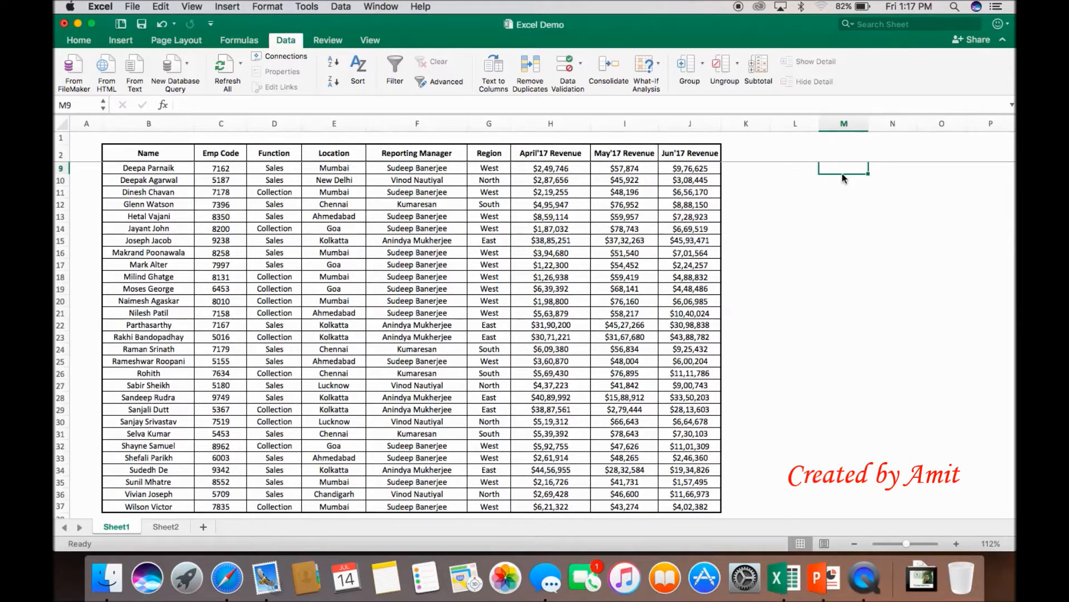
Step: Select the full data table and then only its header row on Sheet1 to check each range's defined name
click(166, 155)
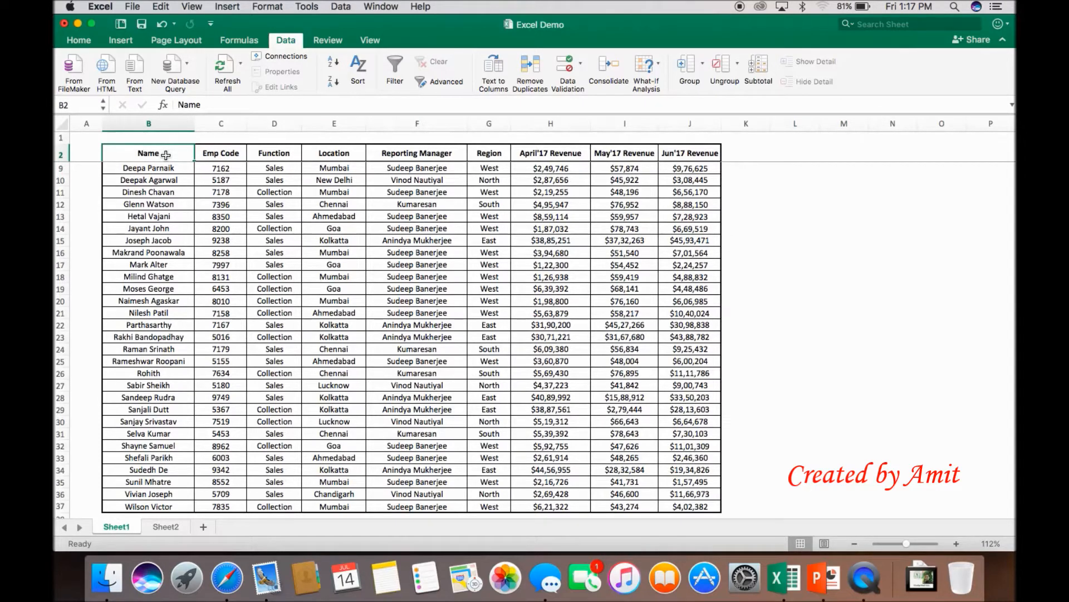
key(ctrl+shift+Right)
key(ctrl+shift+Down)
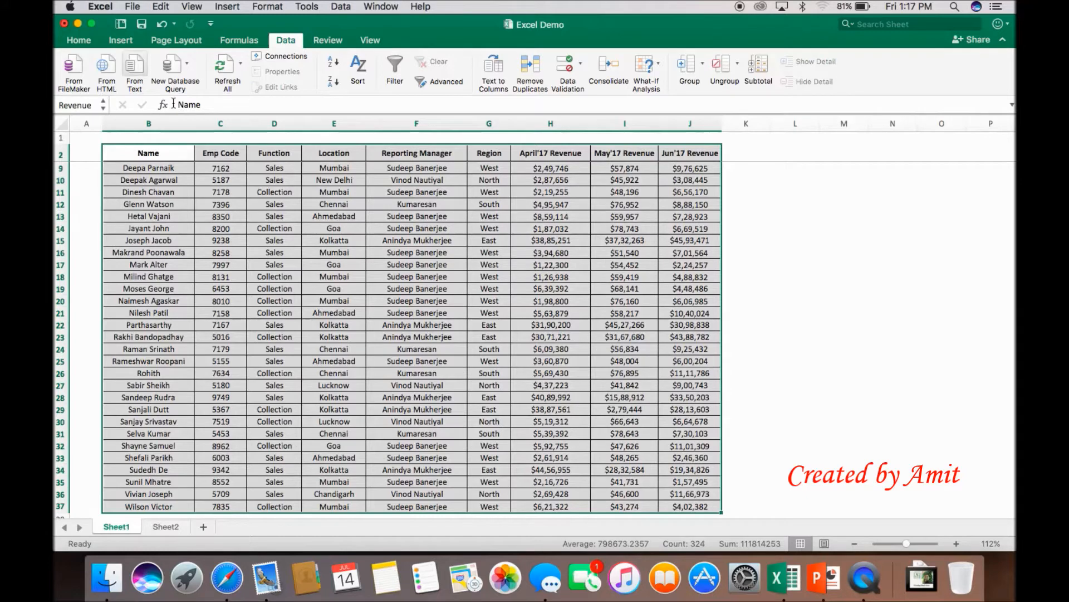
click(165, 172)
click(144, 151)
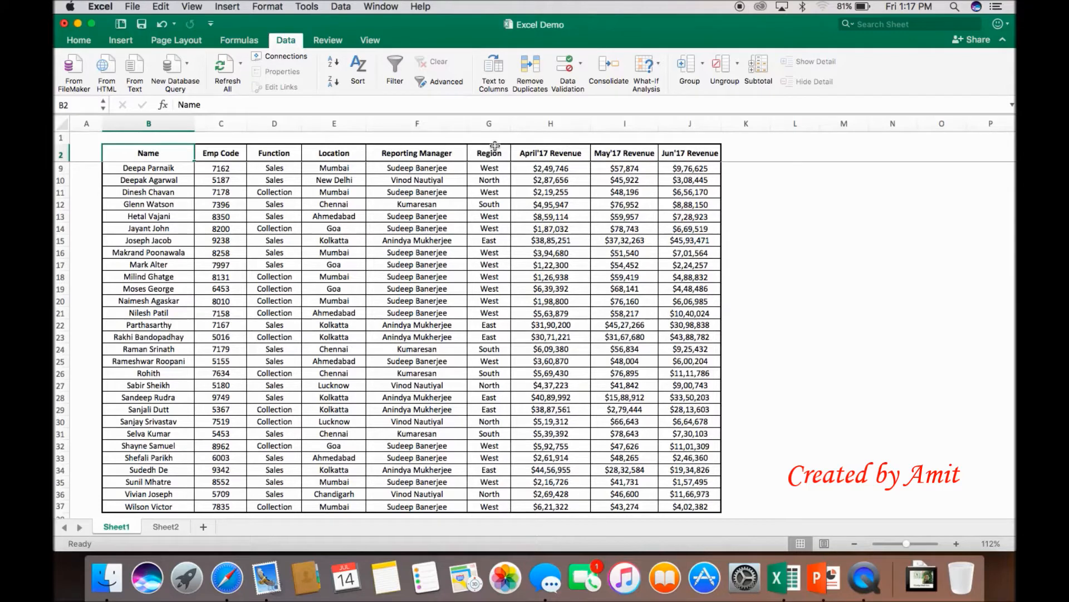
key(super+shift+Right)
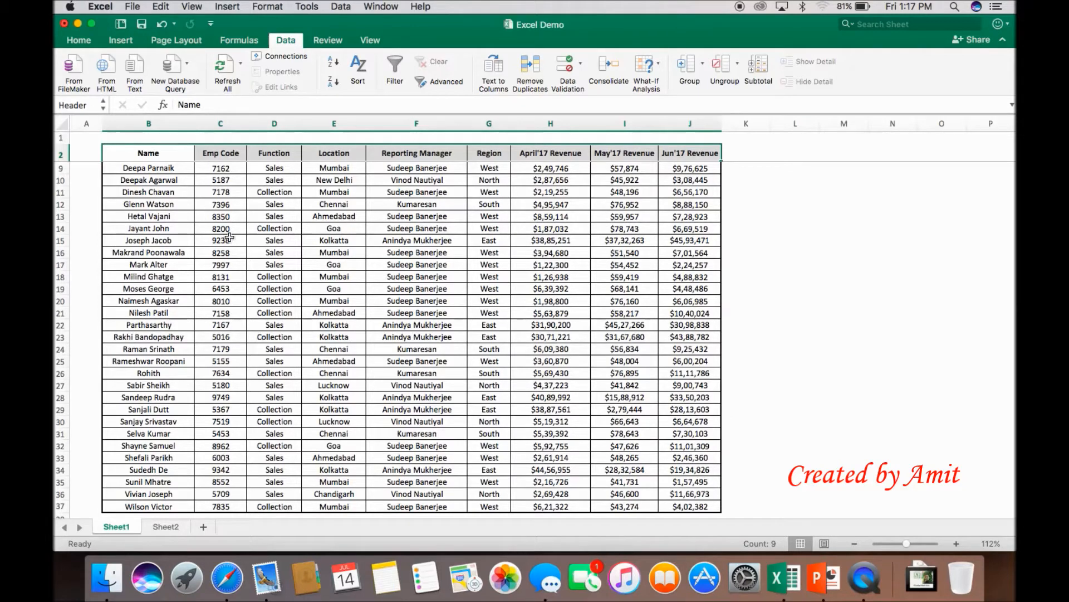
click(222, 190)
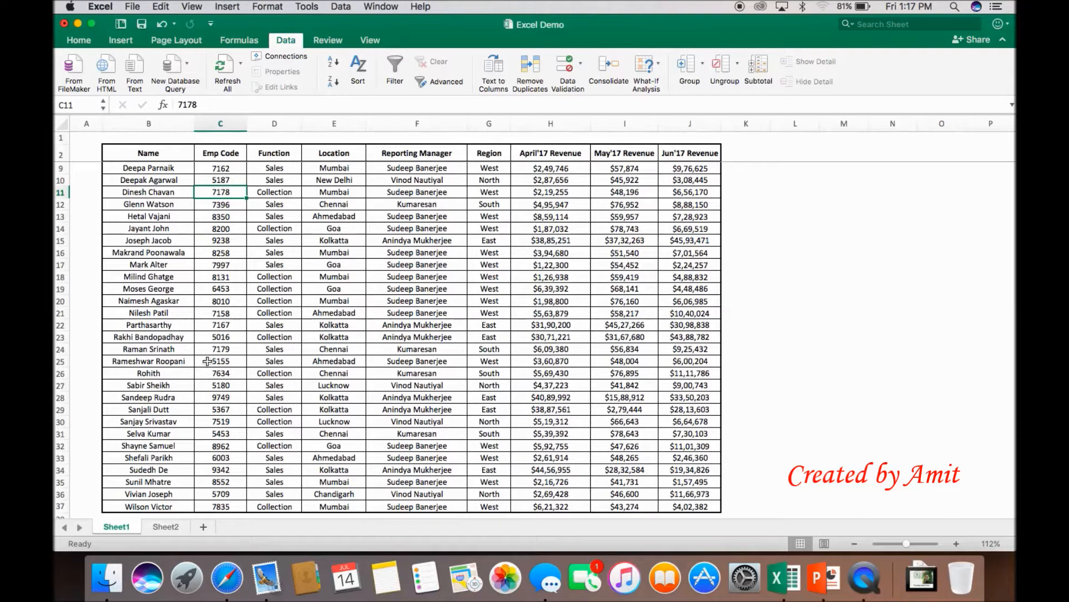
Step: Review the list of names on Sheet2 against the source table on Sheet1, ending at Sheet2's cell C3
click(165, 527)
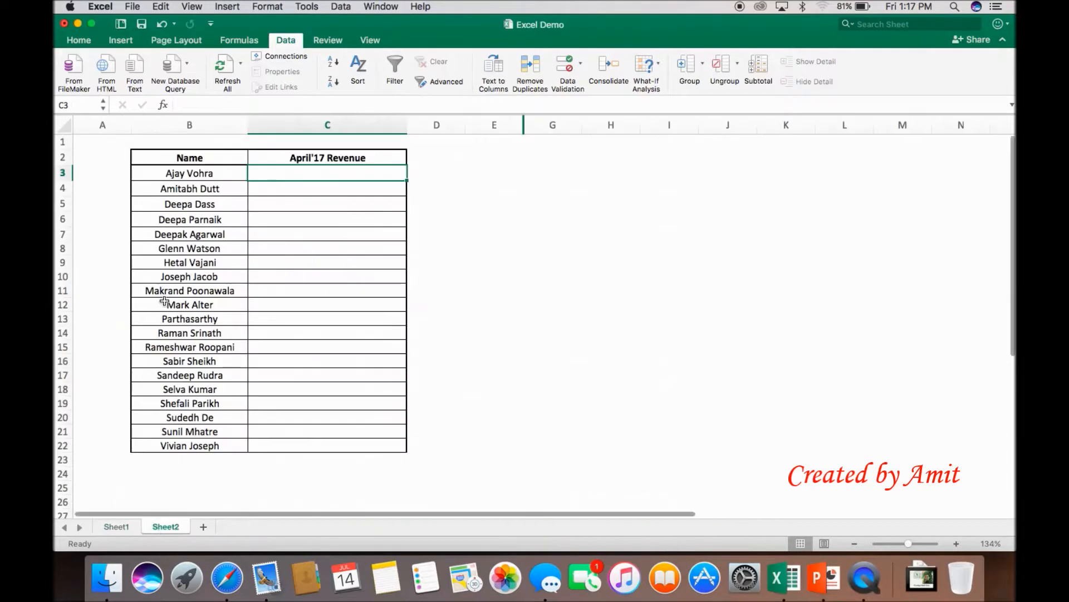
click(204, 175)
key(super+shift+Down)
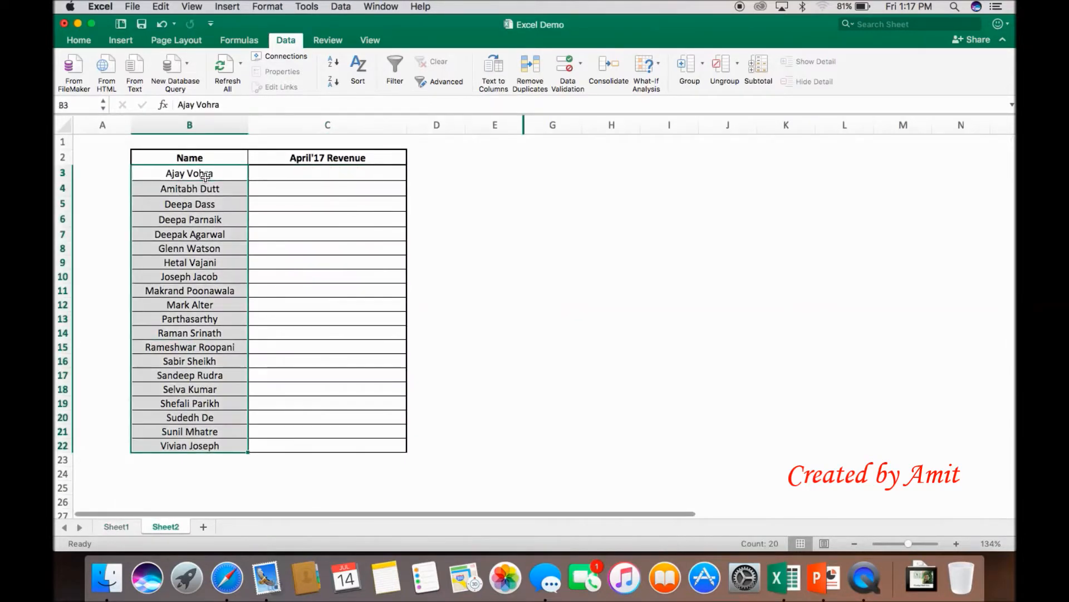
click(122, 525)
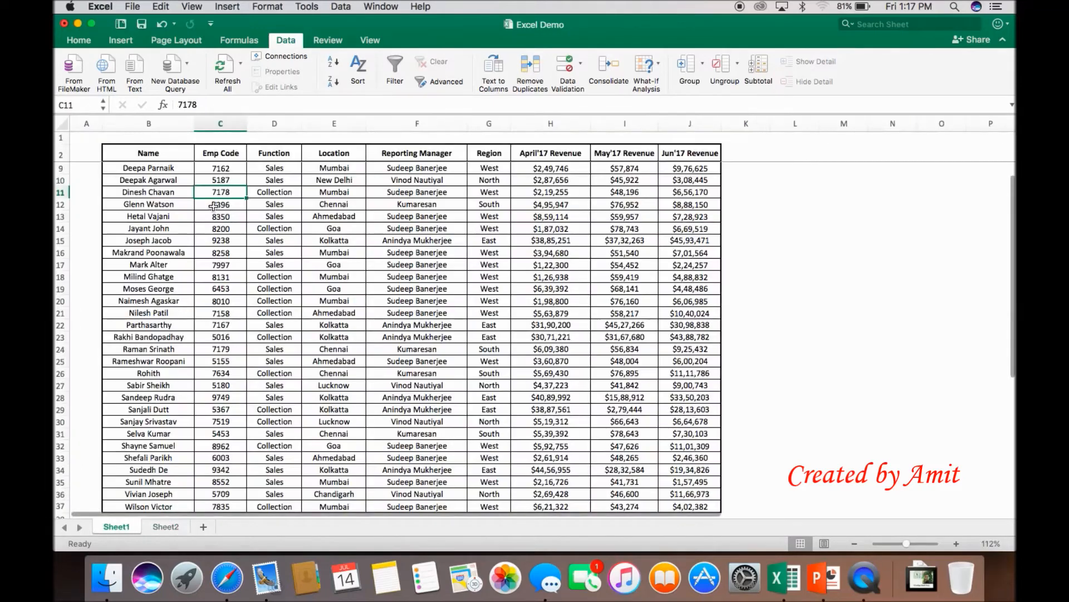
click(177, 528)
click(282, 175)
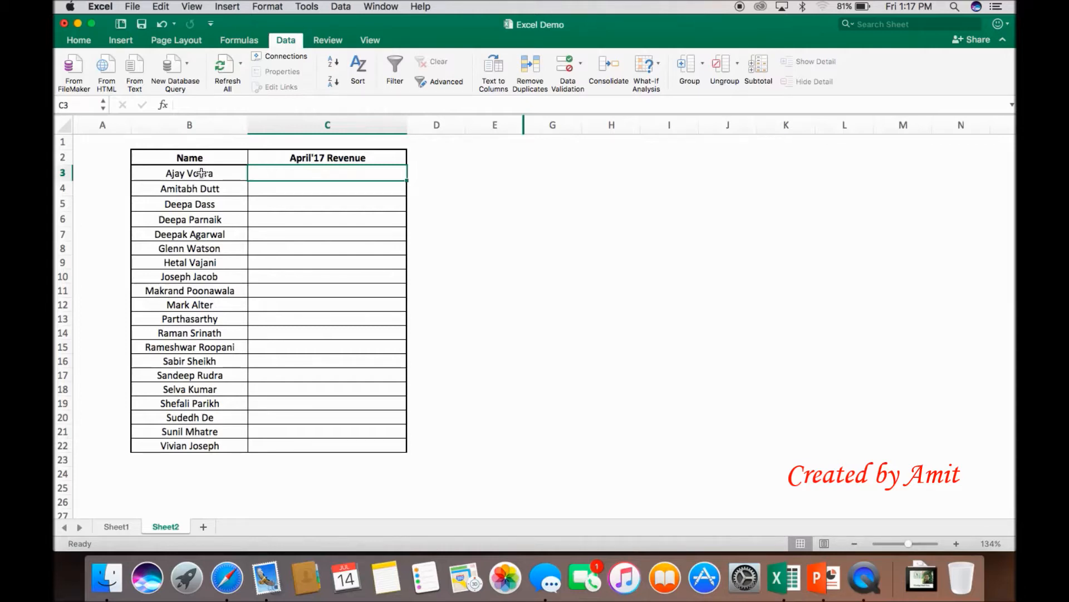
Step: Try the C2 header list on Sheet2 with May'17 Revenue and Jun'17 Revenue, and set it back to April'17 Revenue
click(379, 157)
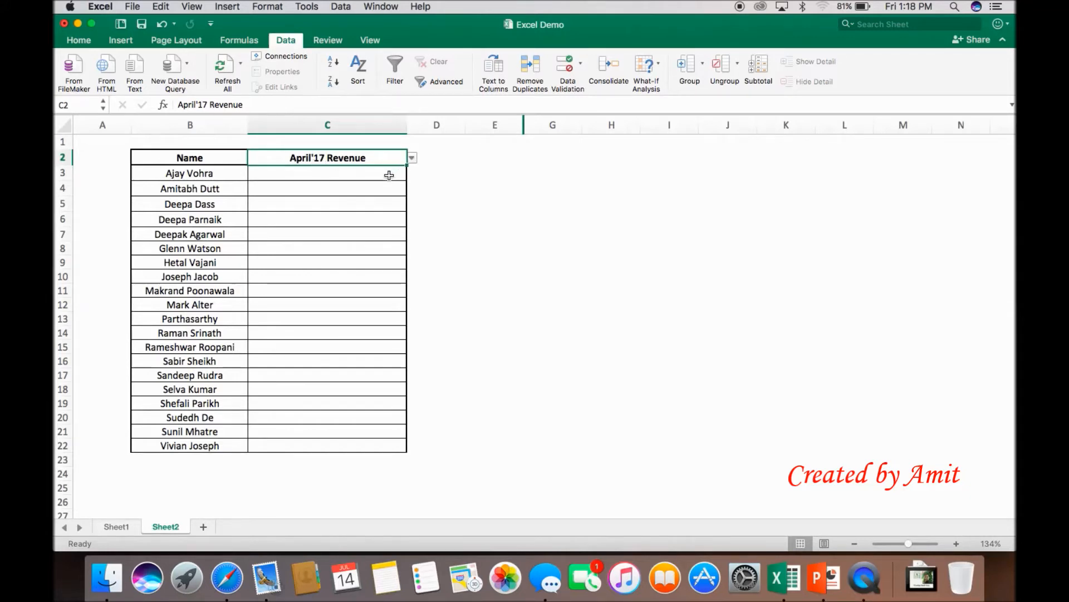
click(412, 158)
click(321, 191)
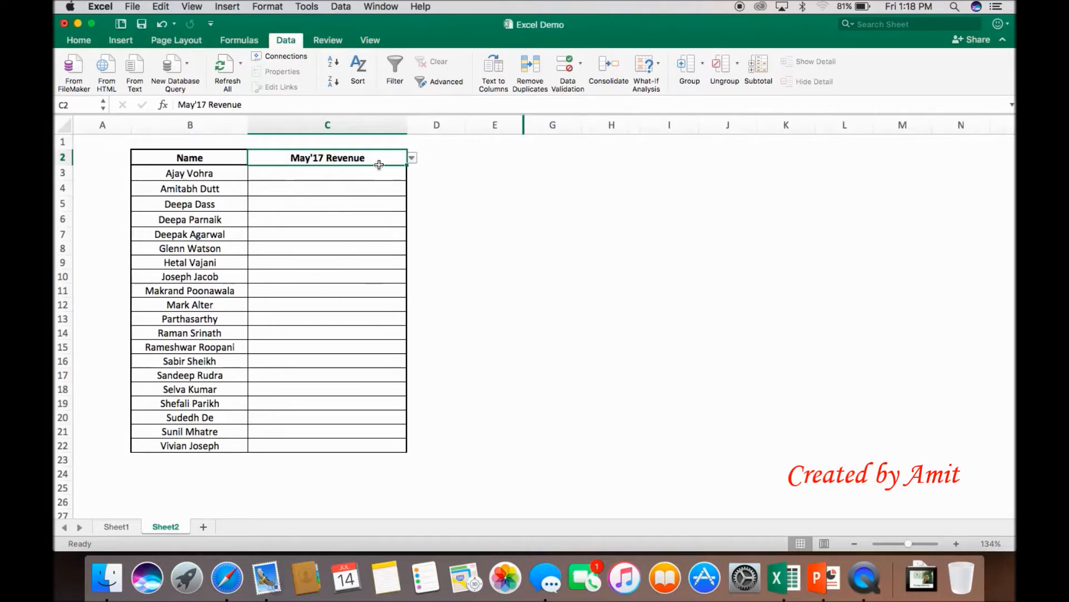
click(411, 158)
click(308, 198)
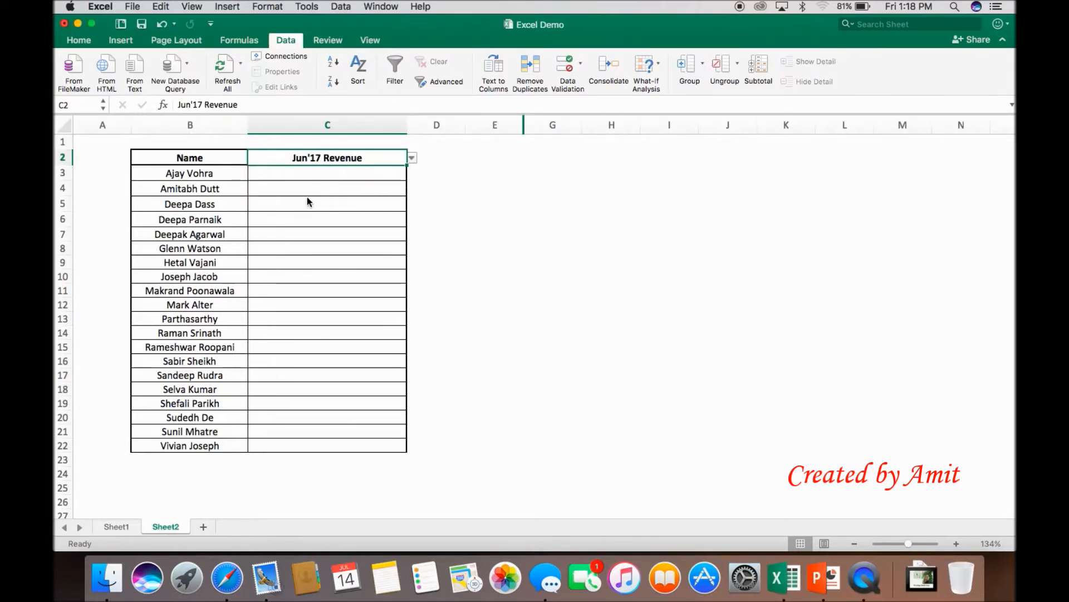
click(412, 159)
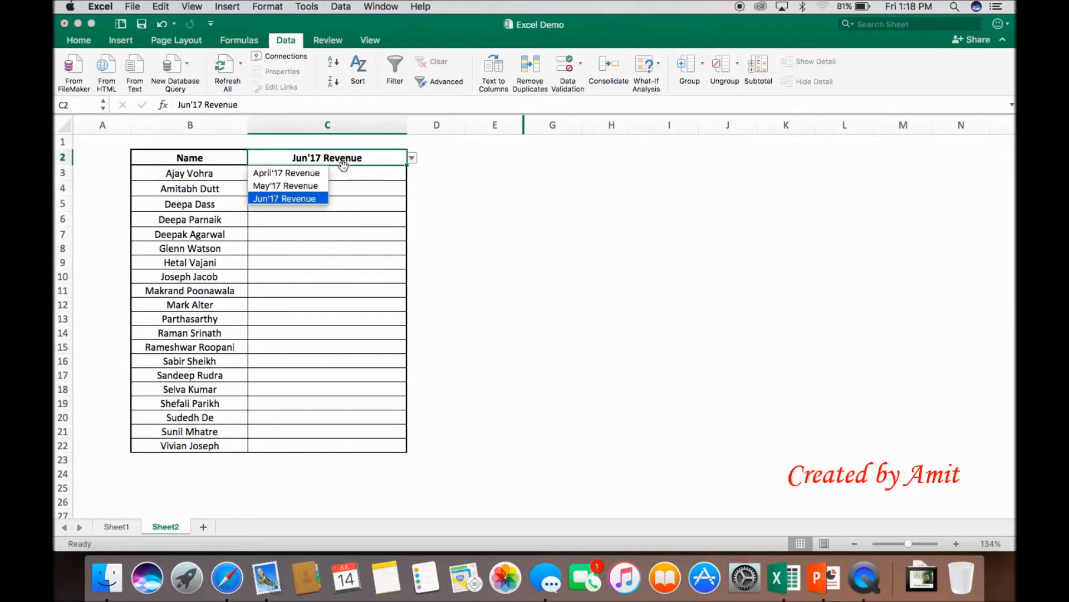
click(318, 173)
Step: Begin a VLOOKUP formula in C3 with B3 as the lookup value and the named range Revenue as the table array
click(315, 176)
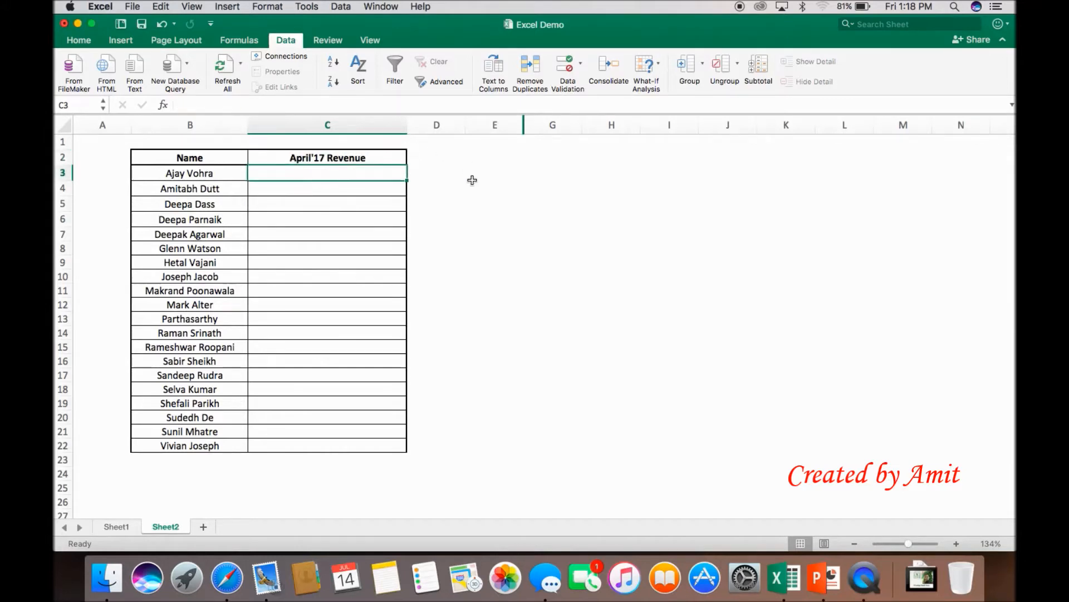
text(=)
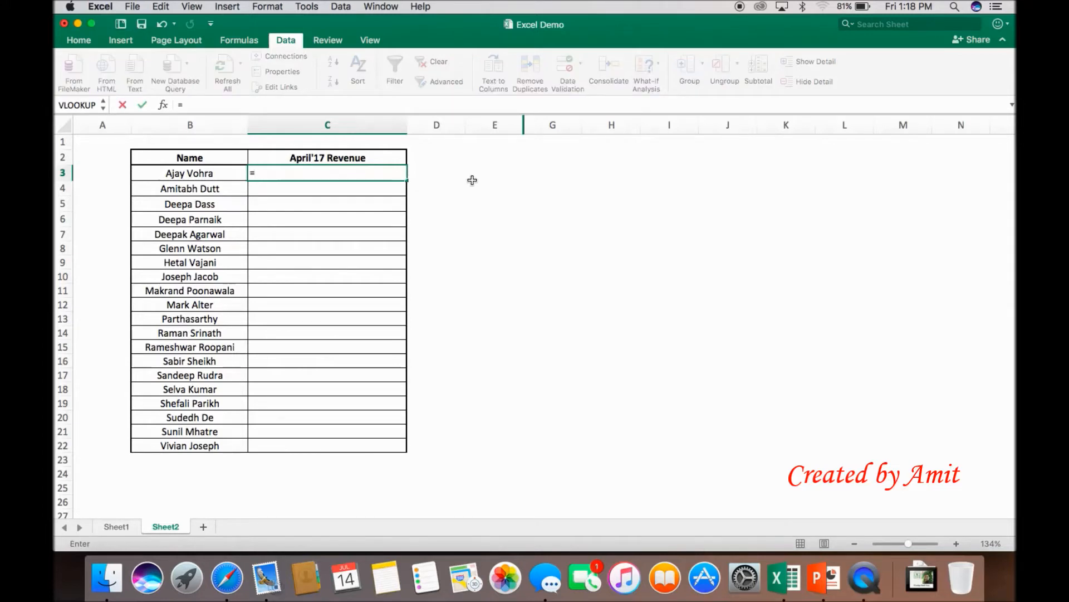
text(vl)
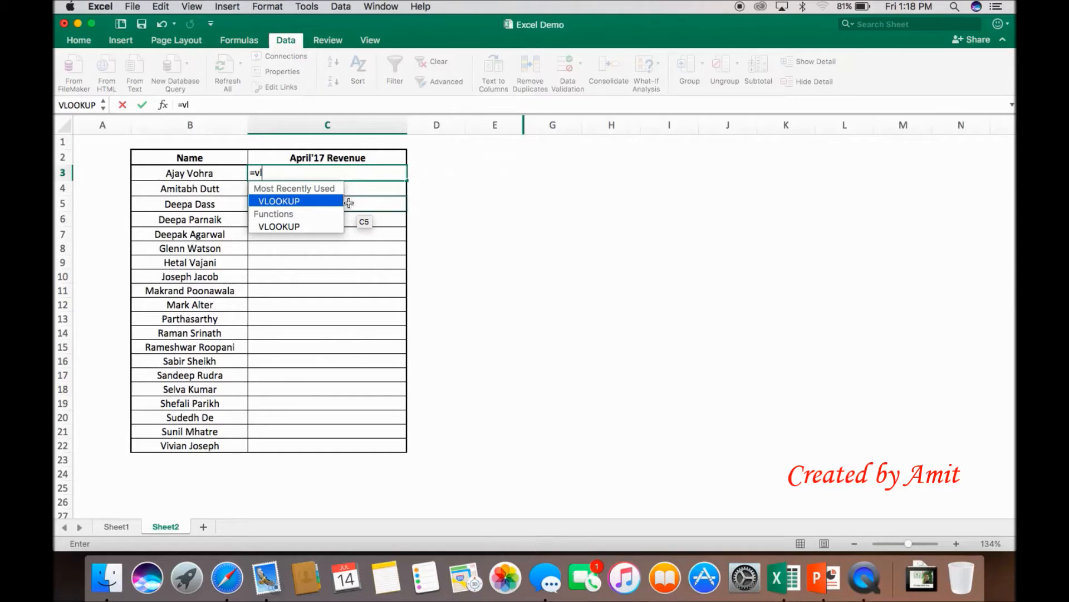
key(Tab)
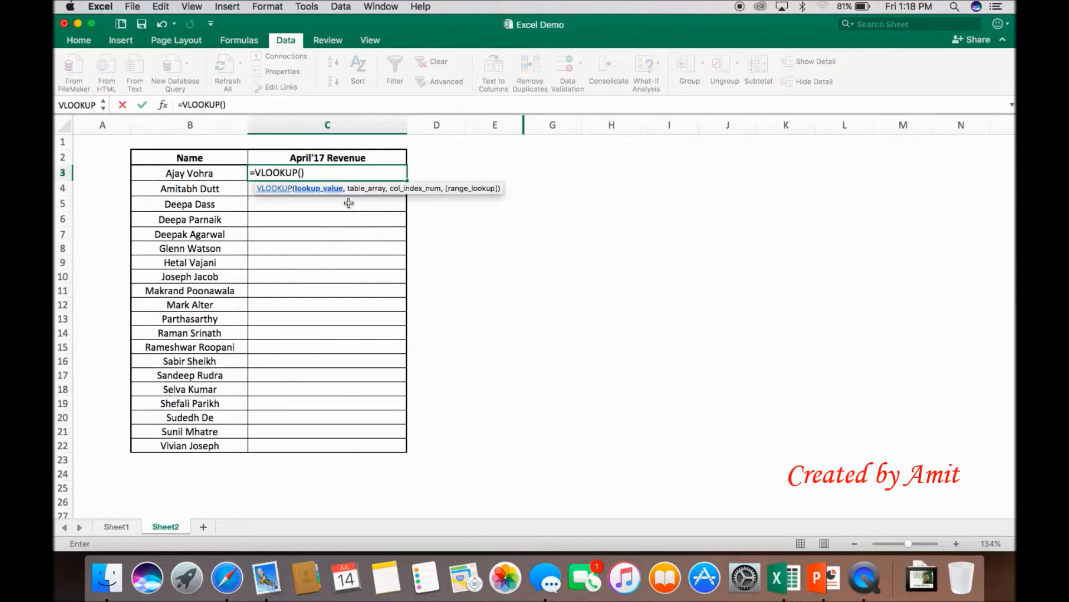
click(205, 173)
text(,)
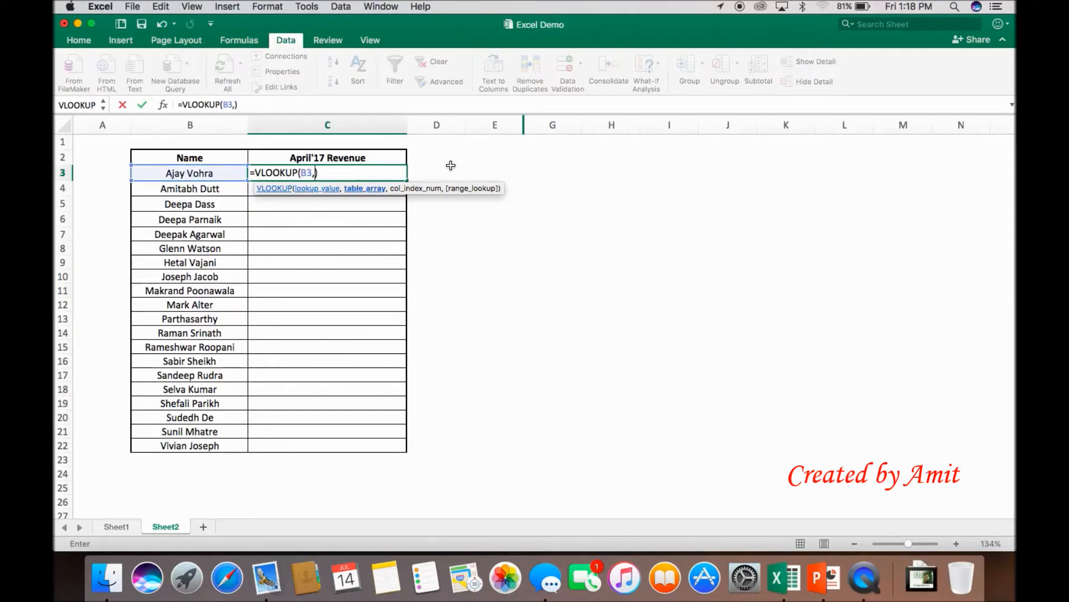
text(Rev)
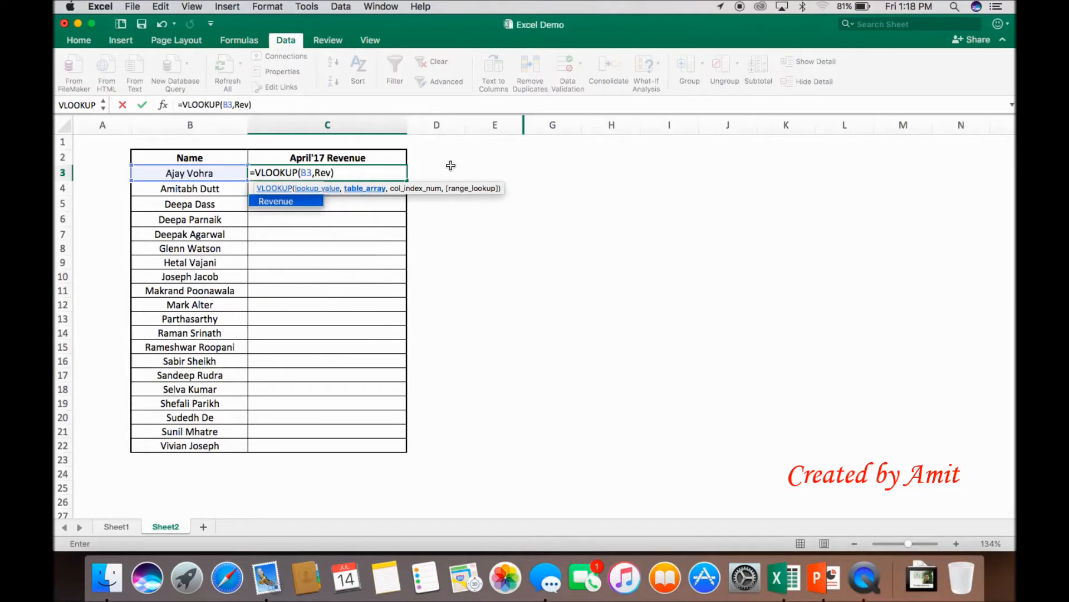
key(Tab)
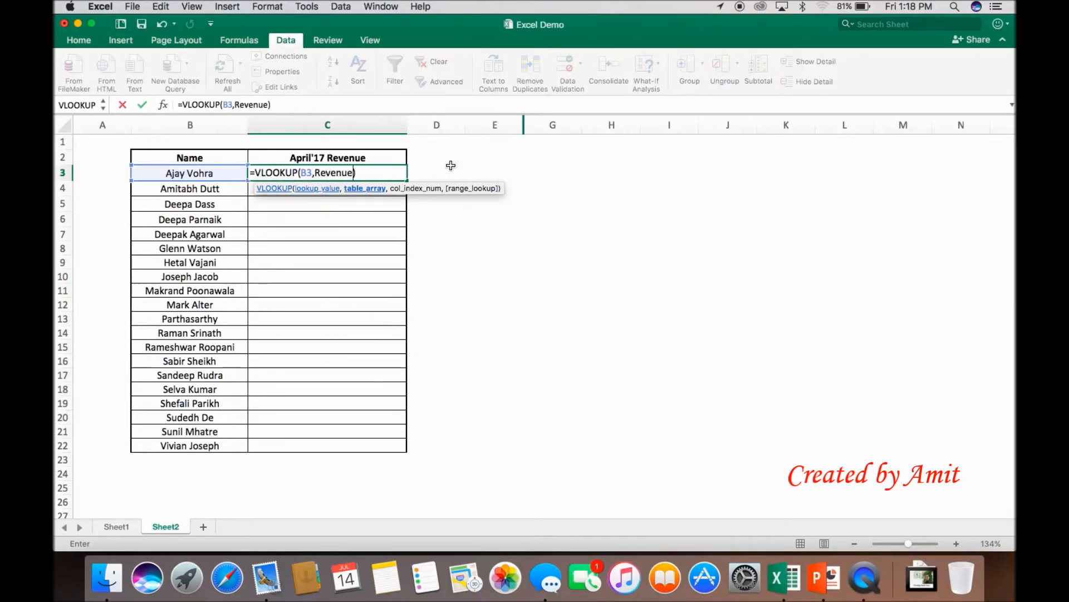
text(,)
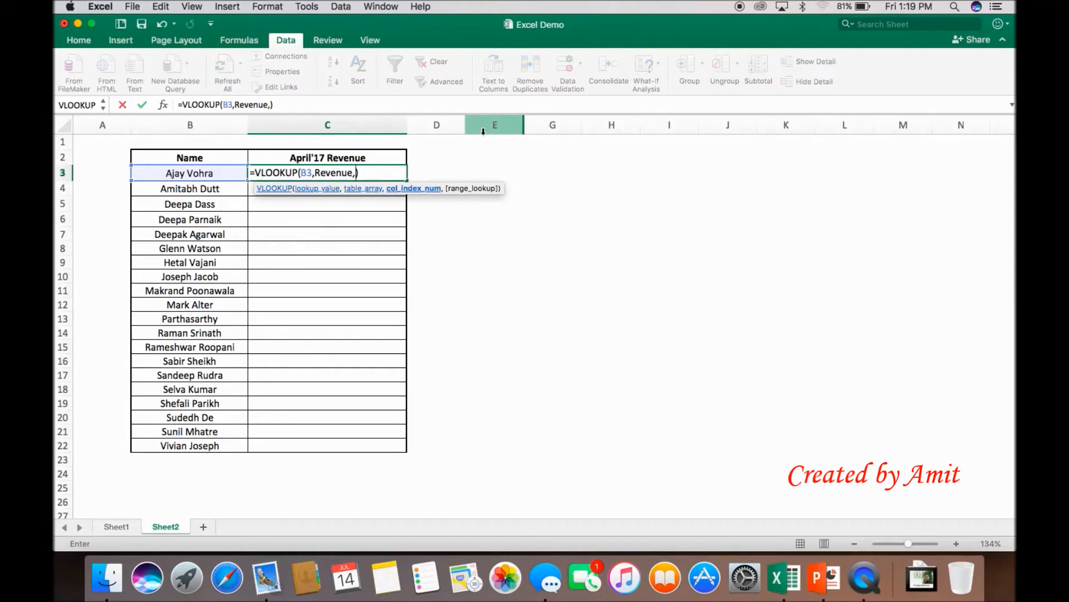
Step: Nest MATCH($C$2,Header,0) as the VLOOKUP's column index number and enter the formula in C3
text(mat)
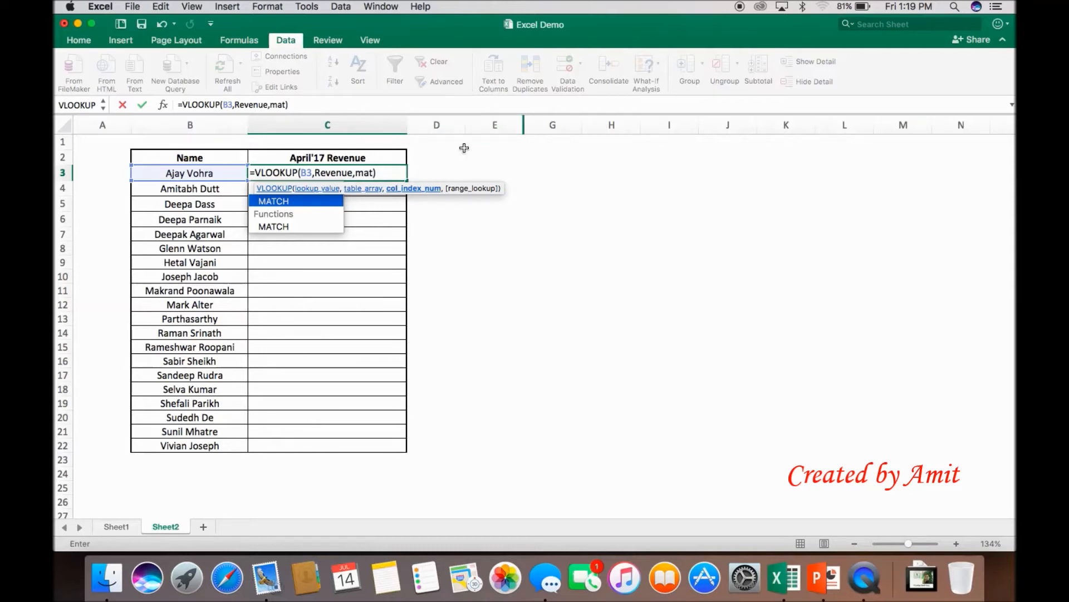
key(Tab)
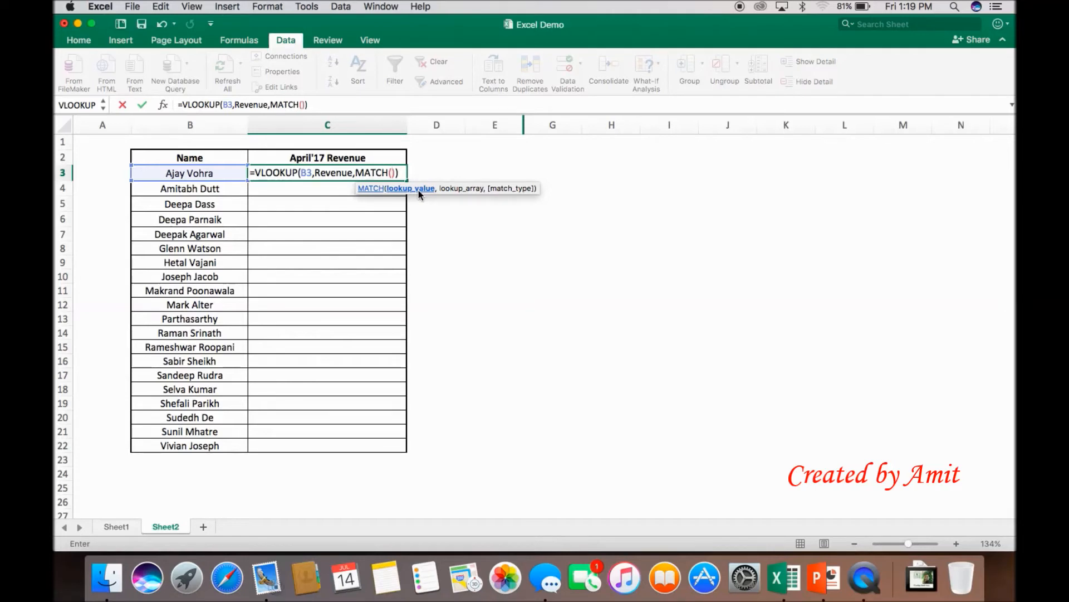
click(364, 159)
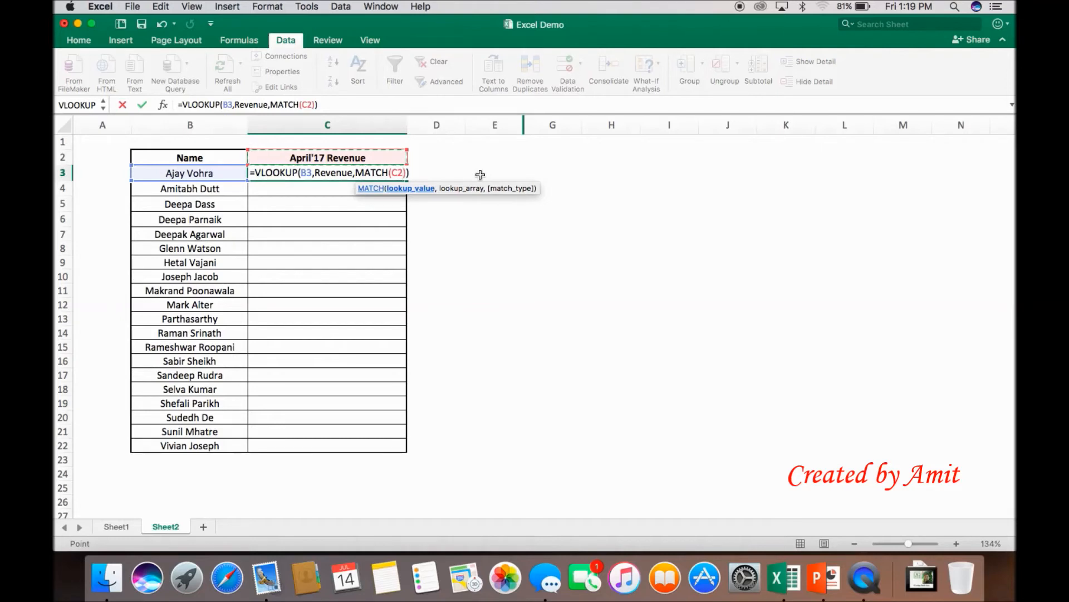
key(F4)
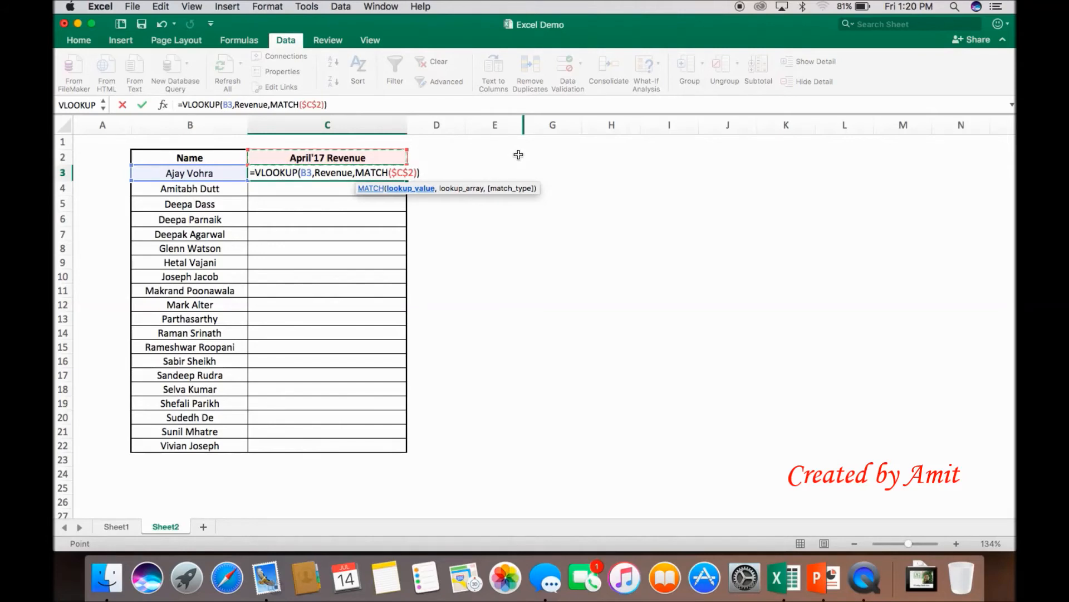
text(,)
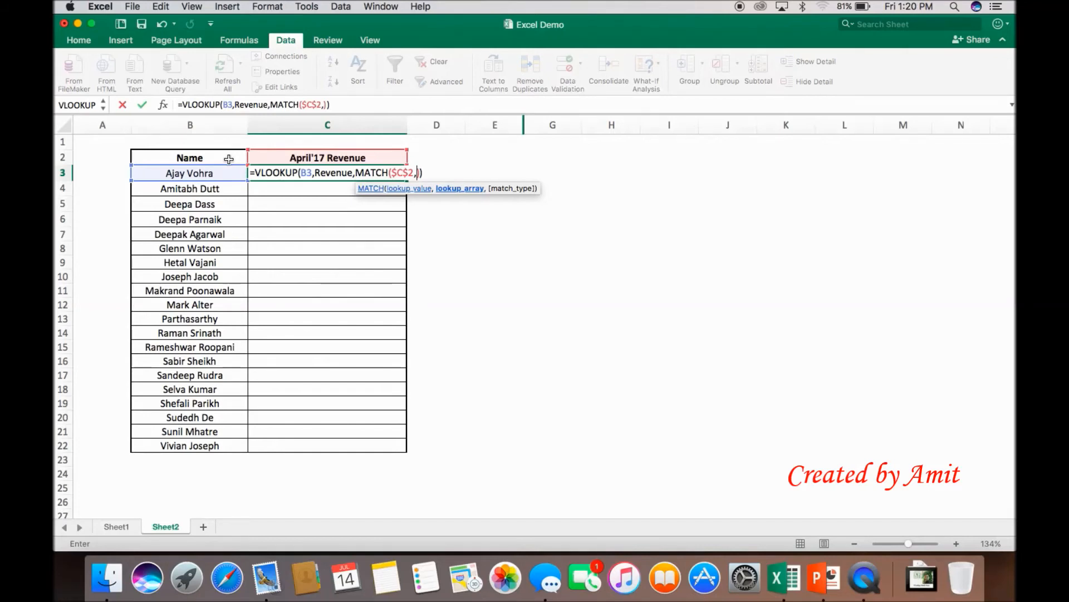
text(hea)
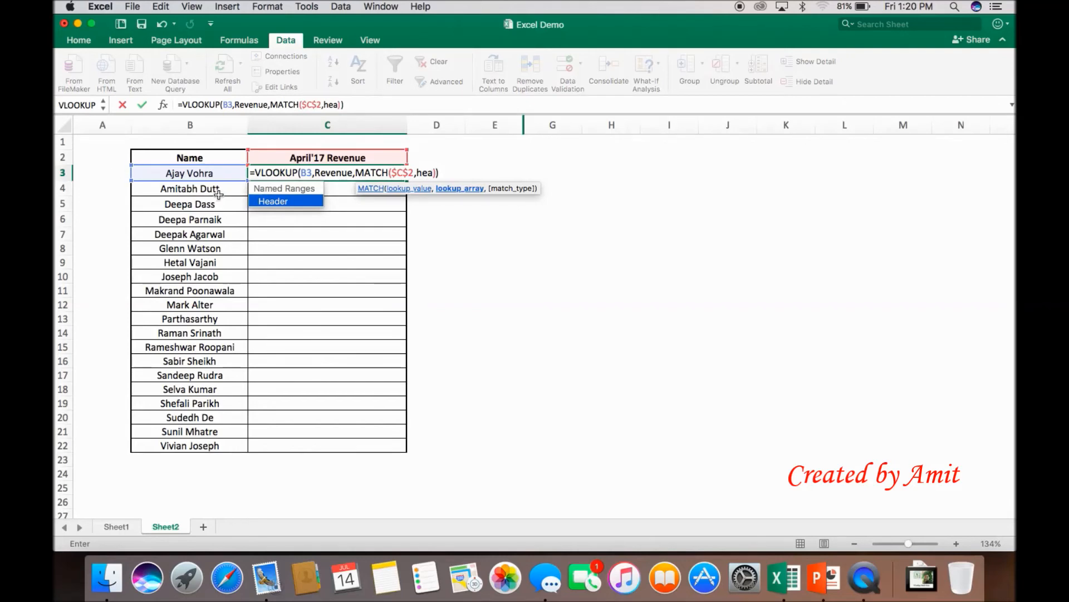
key(Tab)
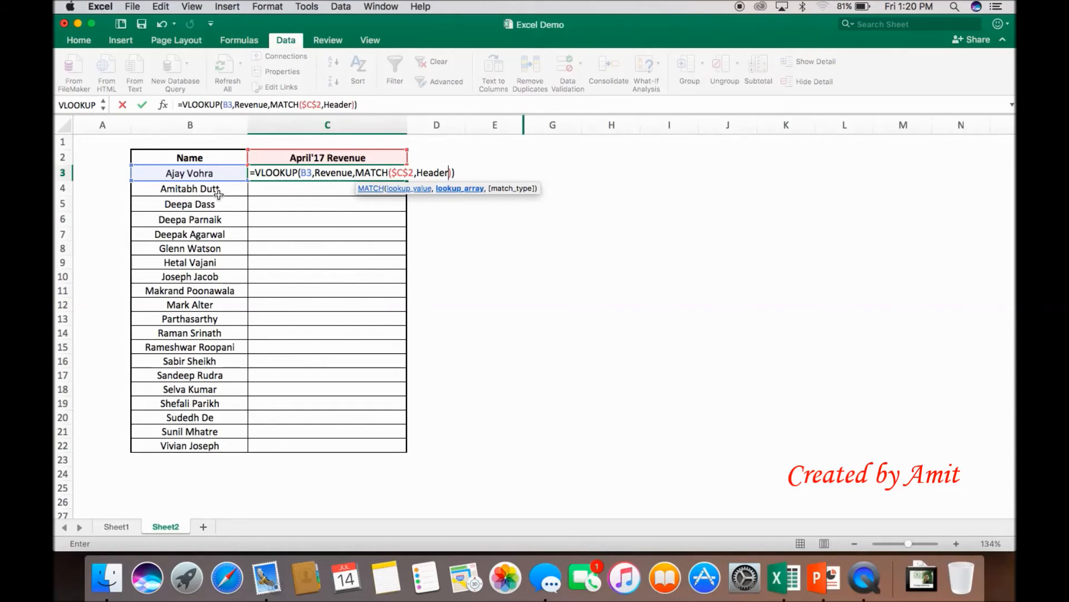
text(,)
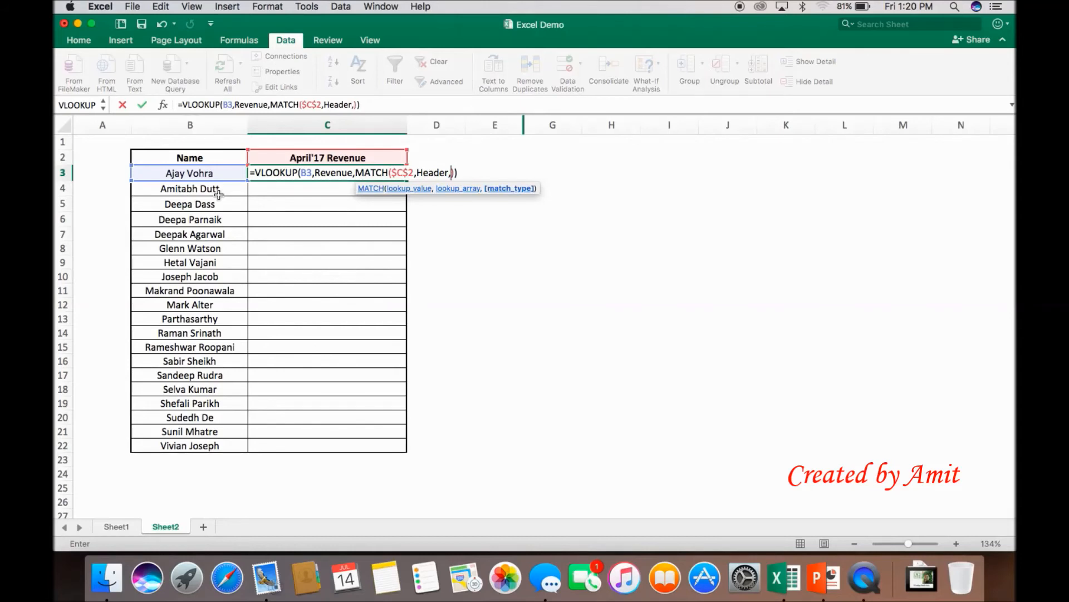
text(0)
key(Tab)
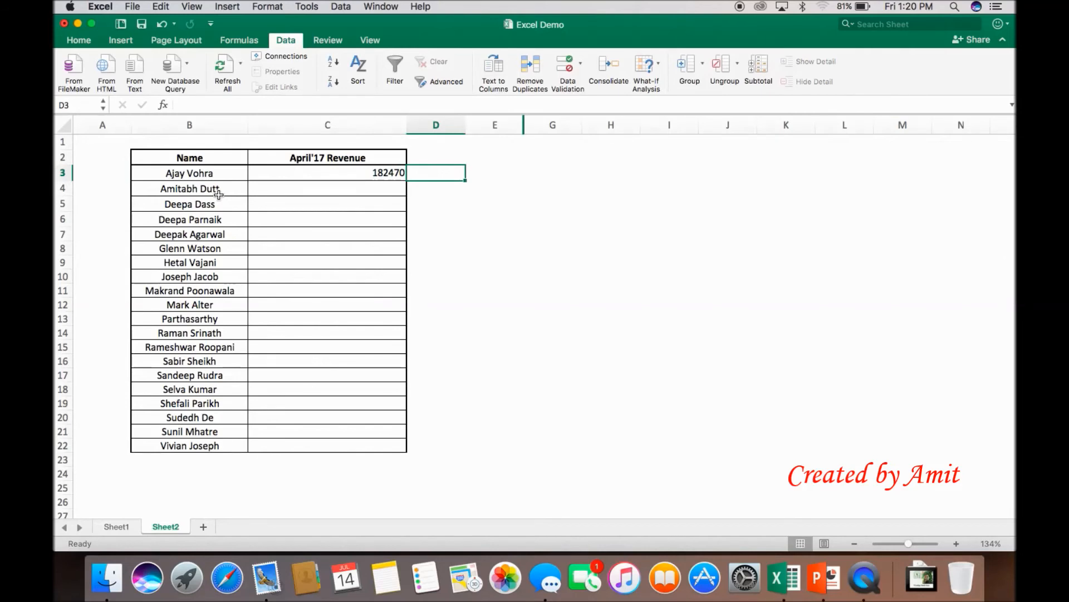
Step: Add 0 as the VLOOKUP's range_lookup argument in the C3 formula for an exact match
key(Left)
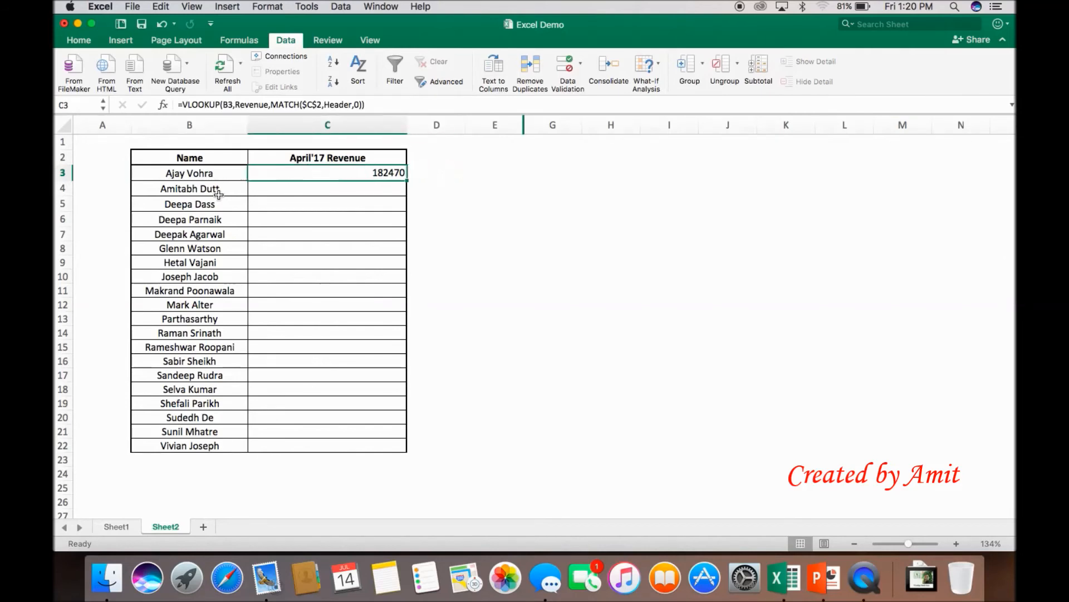
click(363, 104)
text(,0)
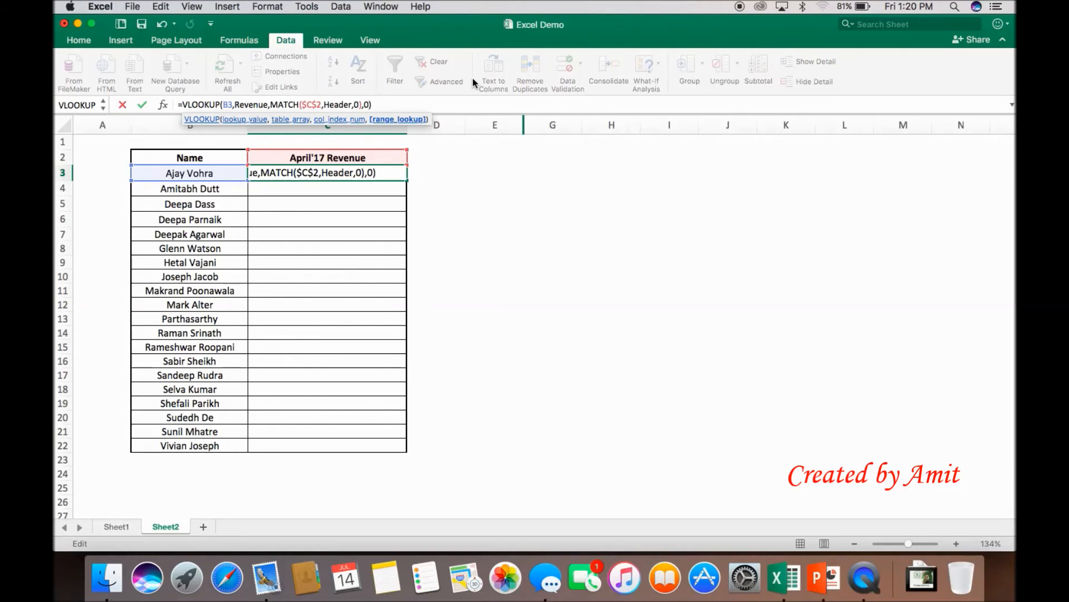
key(Return)
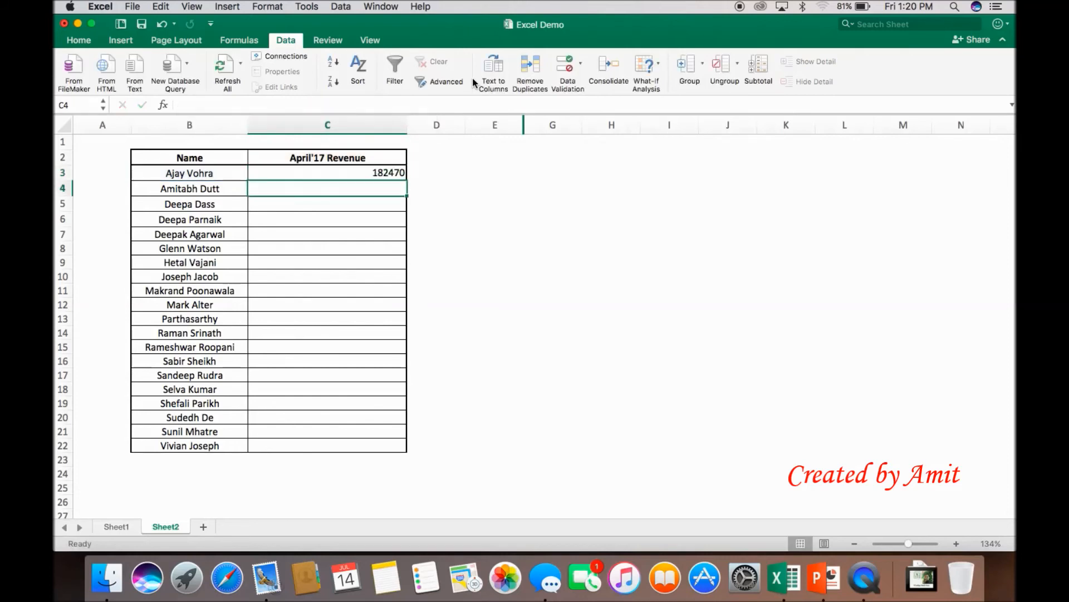
Step: Test the C3 lookup by switching the C2 header to May'17 Revenue and then to Jun'17 Revenue
key(Up)
key(Up)
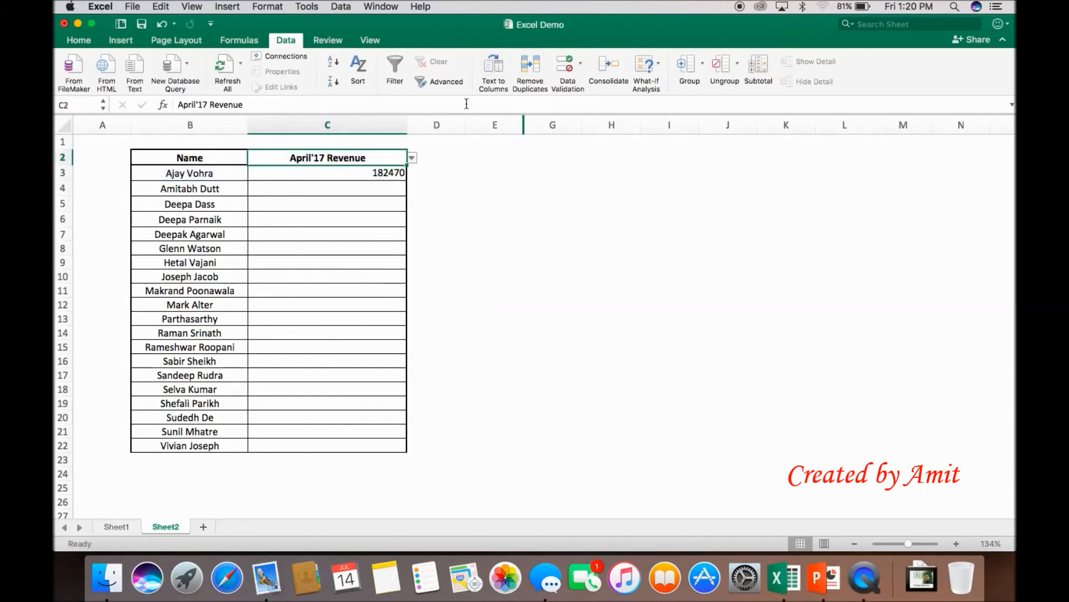
click(412, 159)
click(309, 187)
click(413, 159)
click(301, 200)
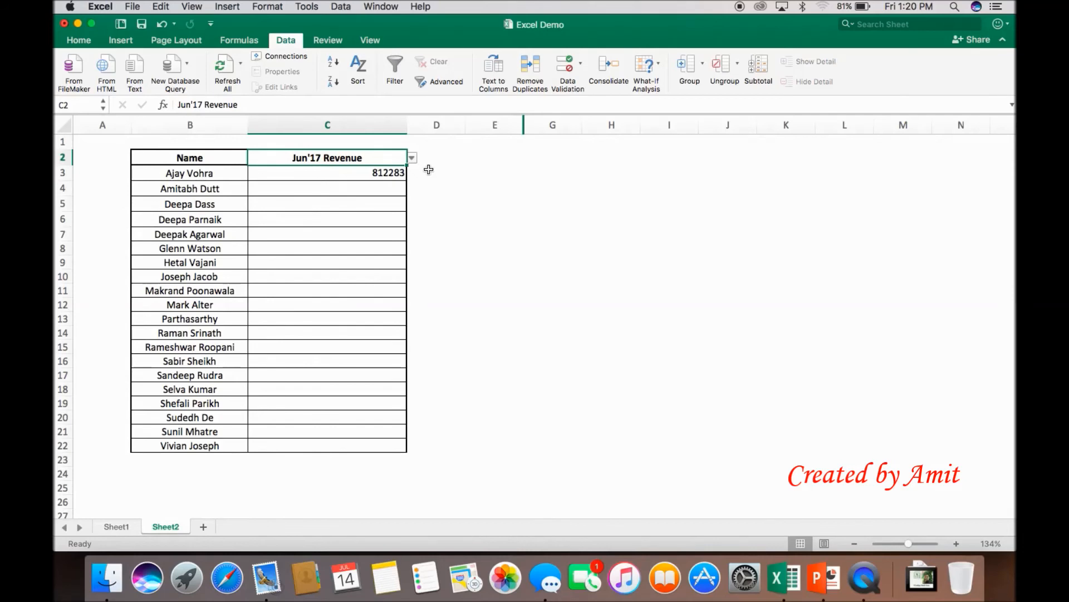
Step: Copy the C3 lookup formula into C4:C22 for all the remaining names
key(Down)
key(super+c)
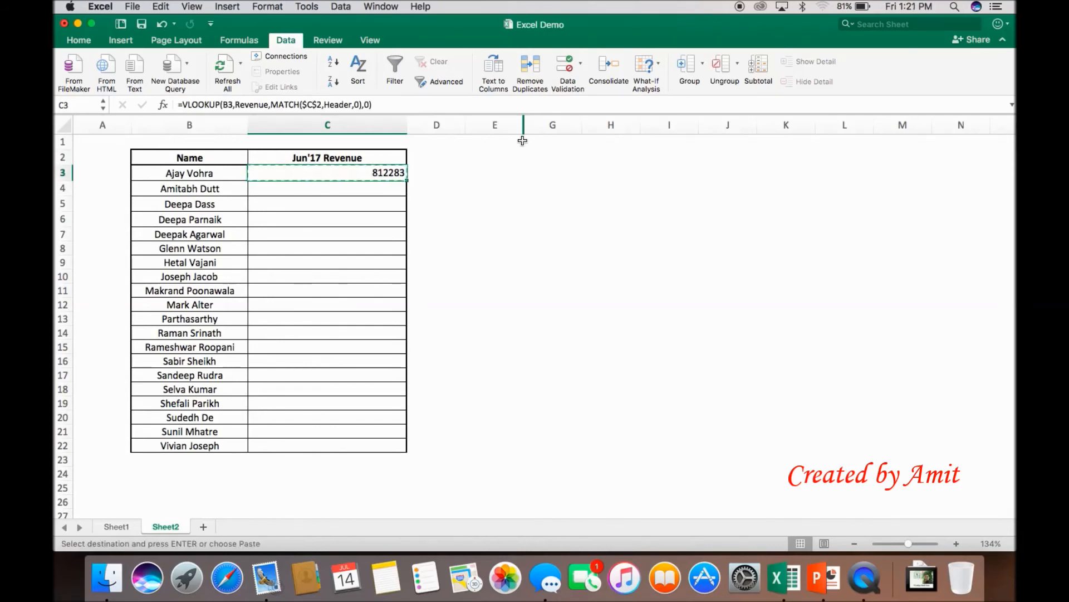
key(Down)
key(shift+Down)
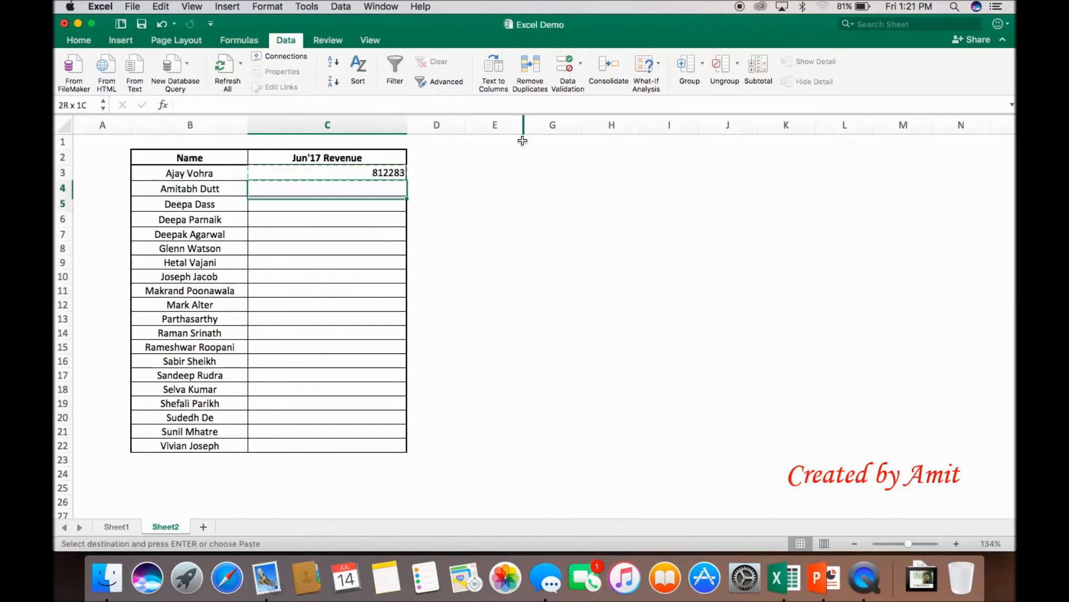
key(shift+Down)
key(shift+Down)
key(shift+Down)
key(shift+Down)
key(shift+Down)
key(shift+Down)
key(shift+Down)
key(shift+Down)
key(shift+Down)
key(shift+Down)
key(shift+Down)
key(shift+Down)
key(shift+Down)
key(shift+Down)
key(shift+Down)
key(shift+Down)
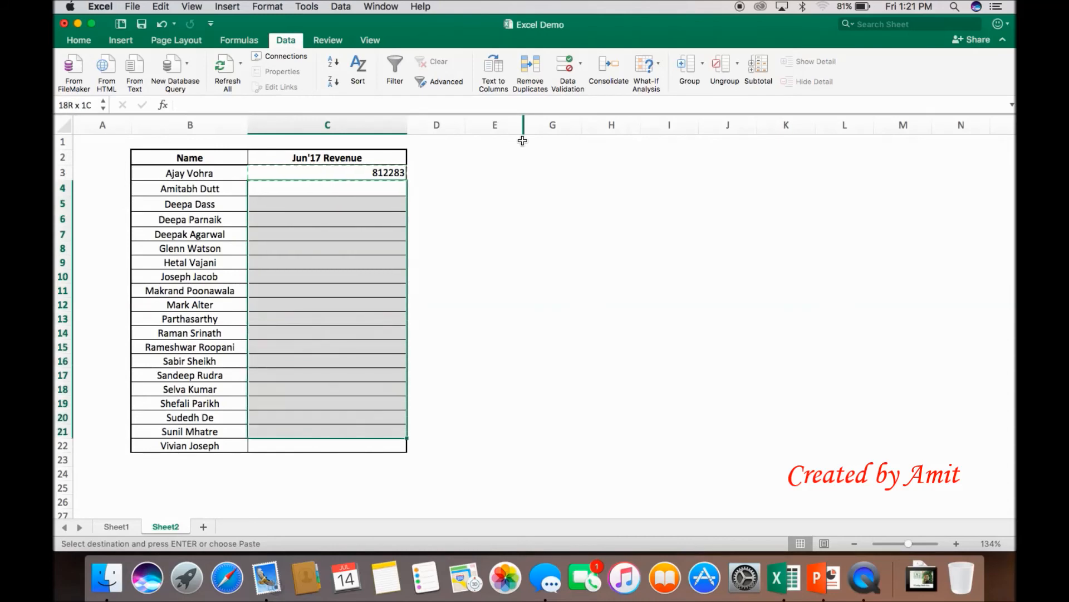
key(shift+Down)
key(Return)
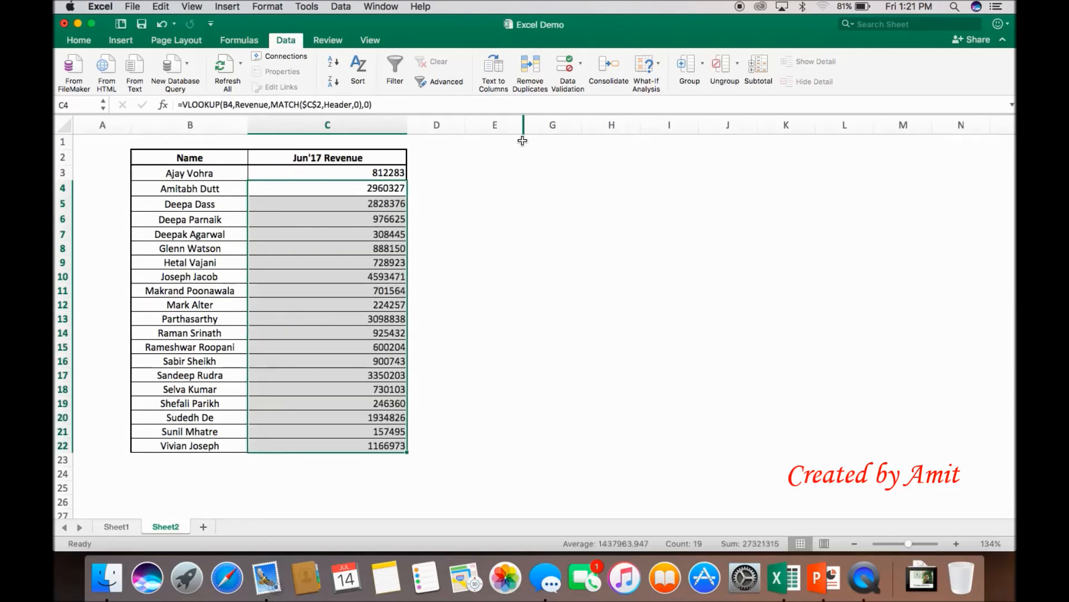
Step: Examine the copied formulas down column C, comparing the relative lookup reference with the fixed $C$2 reference in MATCH
click(411, 175)
click(354, 191)
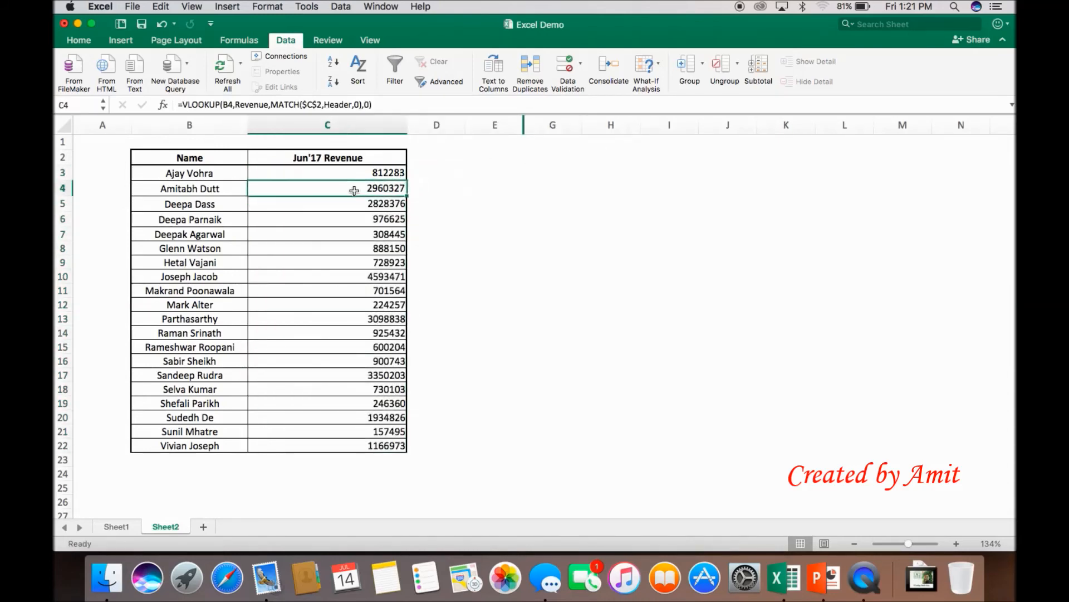
click(358, 177)
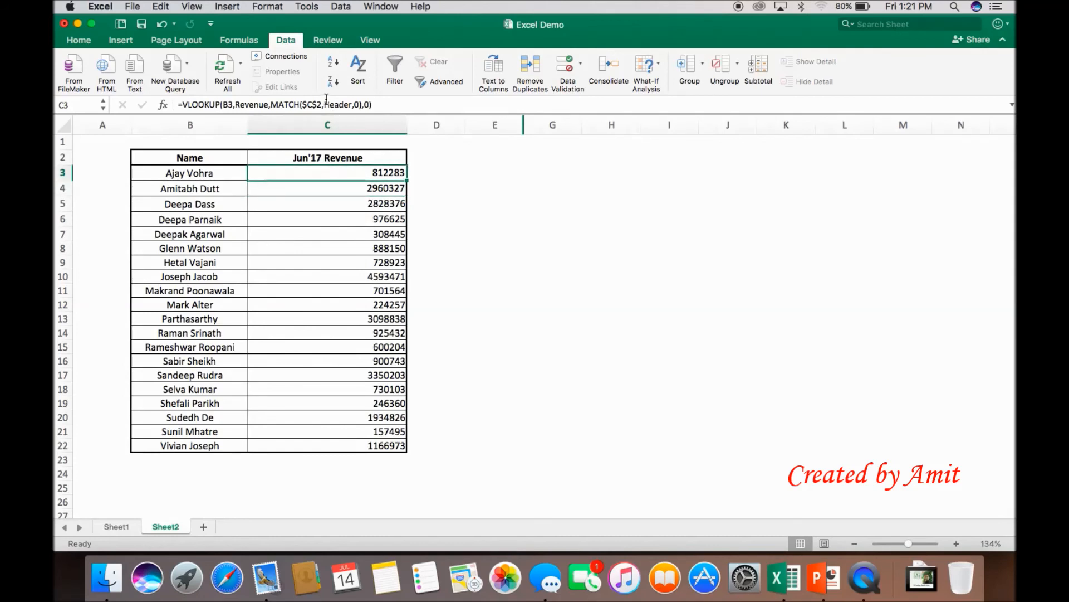
key(Down)
key(Down)
key(Down)
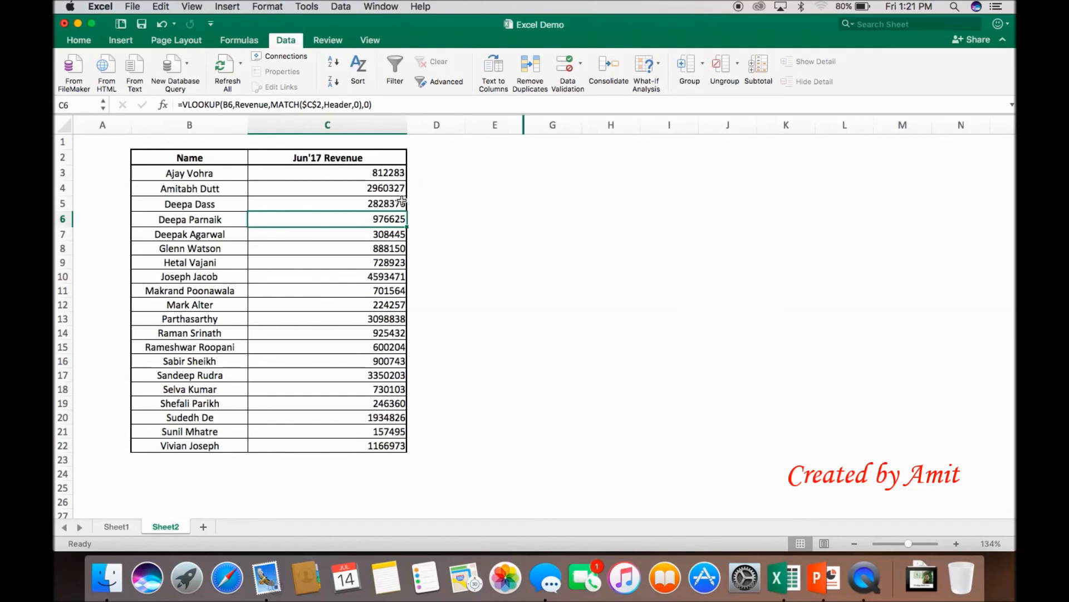
key(Down)
key(Down)
key(Down)
key(Down)
key(Down)
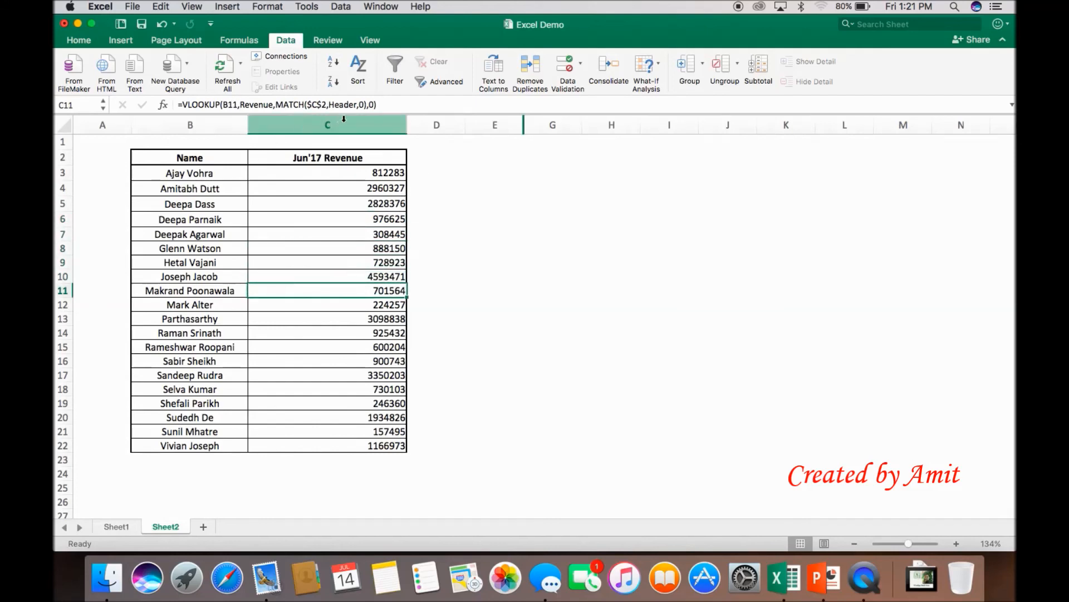
key(Up)
key(Up)
key(Up)
key(Up)
key(Up)
key(Up)
key(Up)
key(Up)
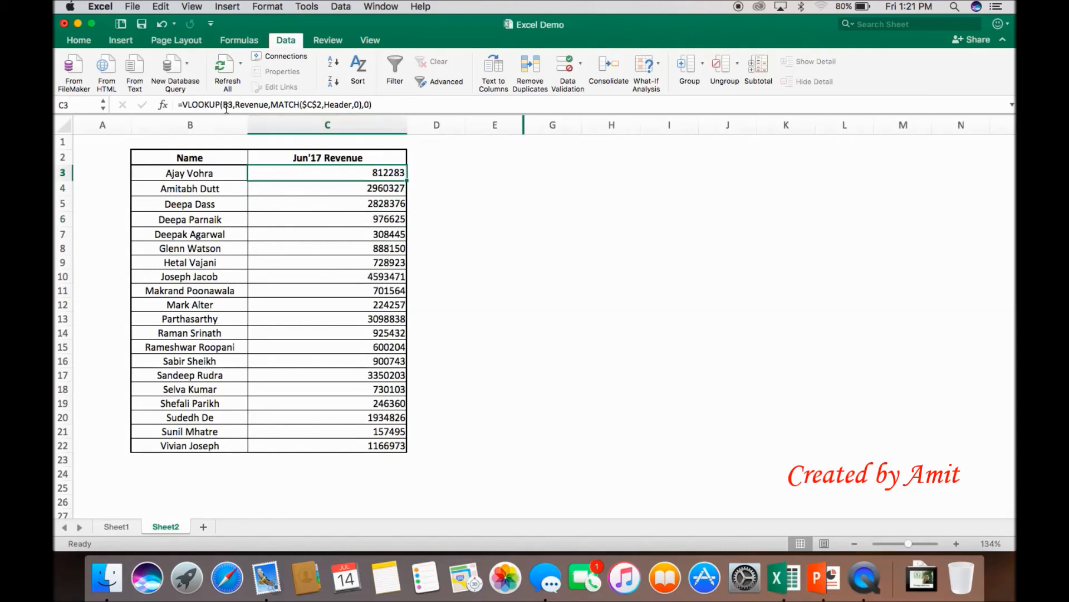
key(Down)
key(Down)
key(Down)
key(Down)
key(Down)
key(Down)
key(Down)
key(Down)
key(Down)
key(Down)
key(Down)
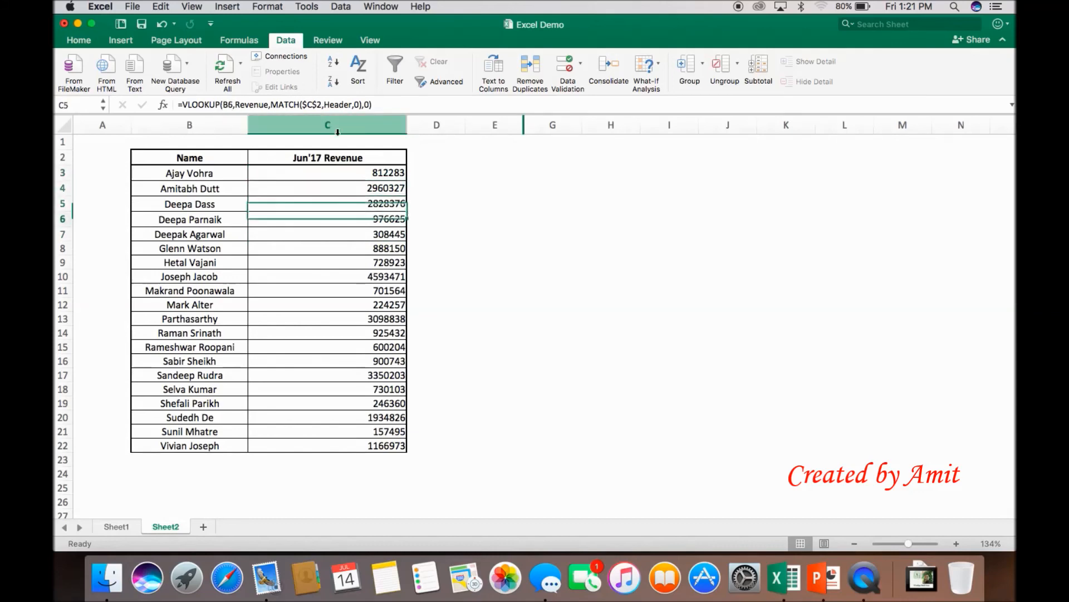
key(Up)
key(Up)
key(Up)
key(Up)
key(Up)
key(Up)
key(Up)
key(Up)
key(Up)
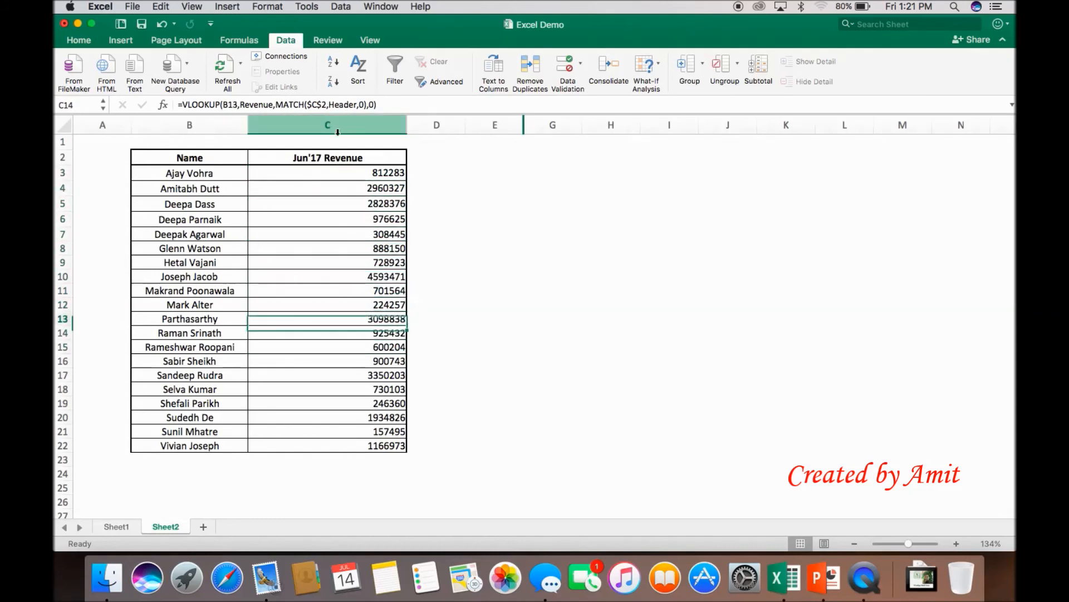
key(Up)
key(Up)
key(Down)
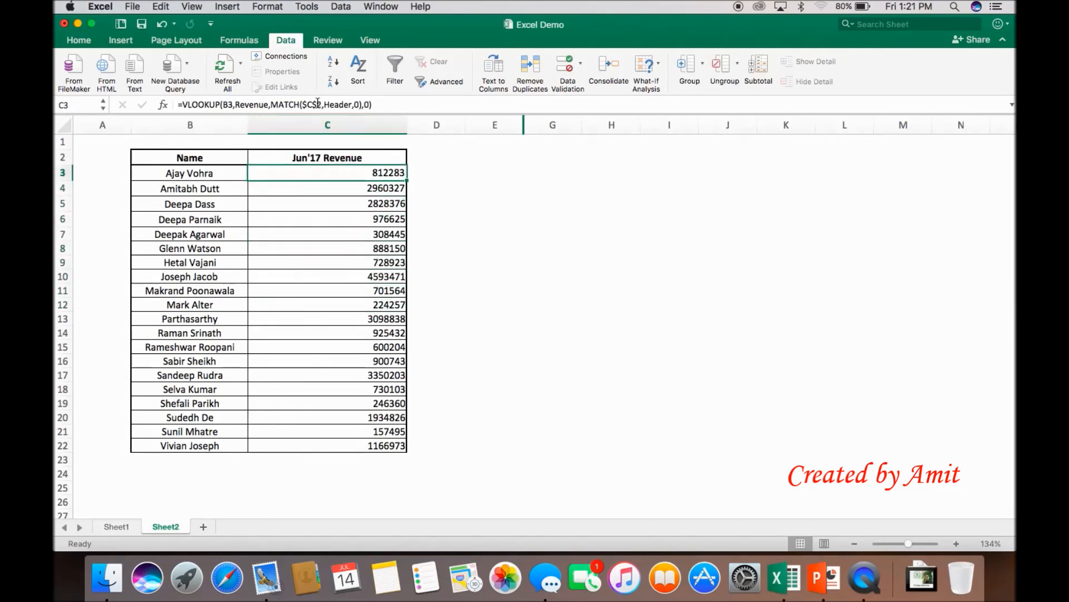